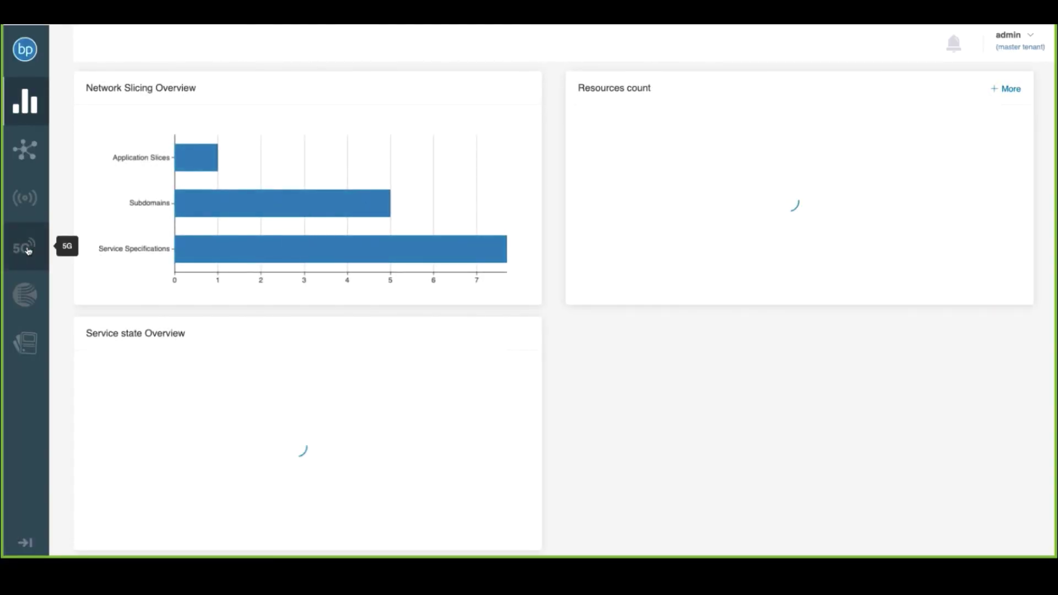
# Start creating a 5G network slice of type EMBB covering the RAN, CN and TN domains.
pyautogui.click(28, 250)
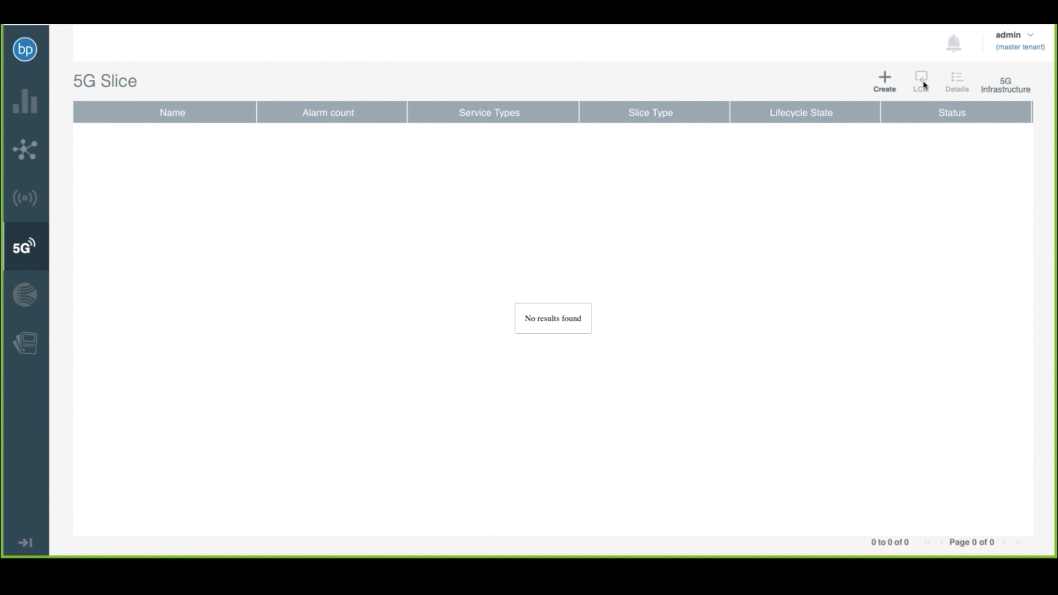
pyautogui.click(885, 82)
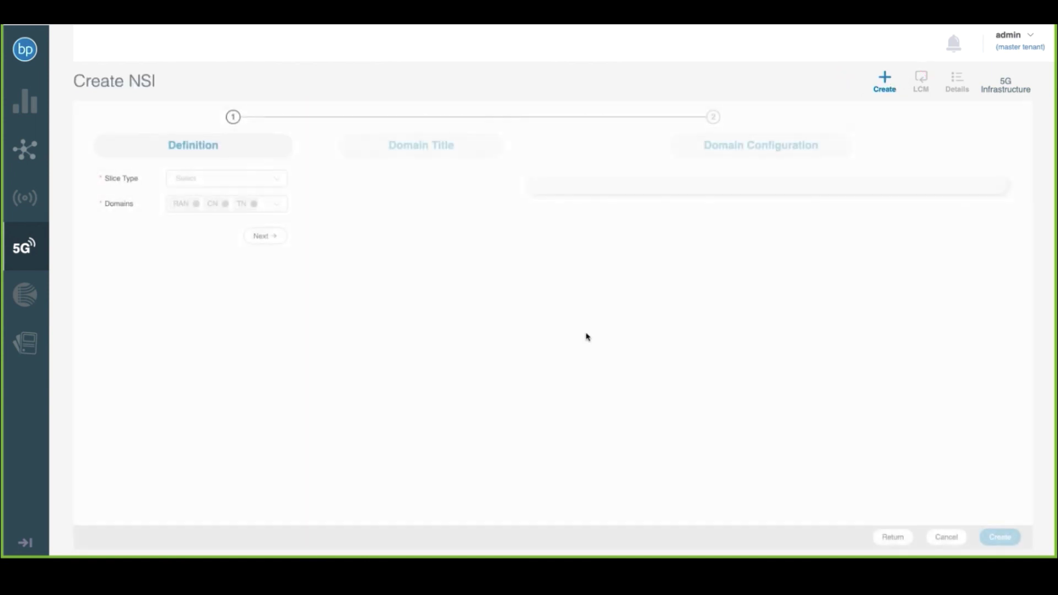
pyautogui.click(276, 178)
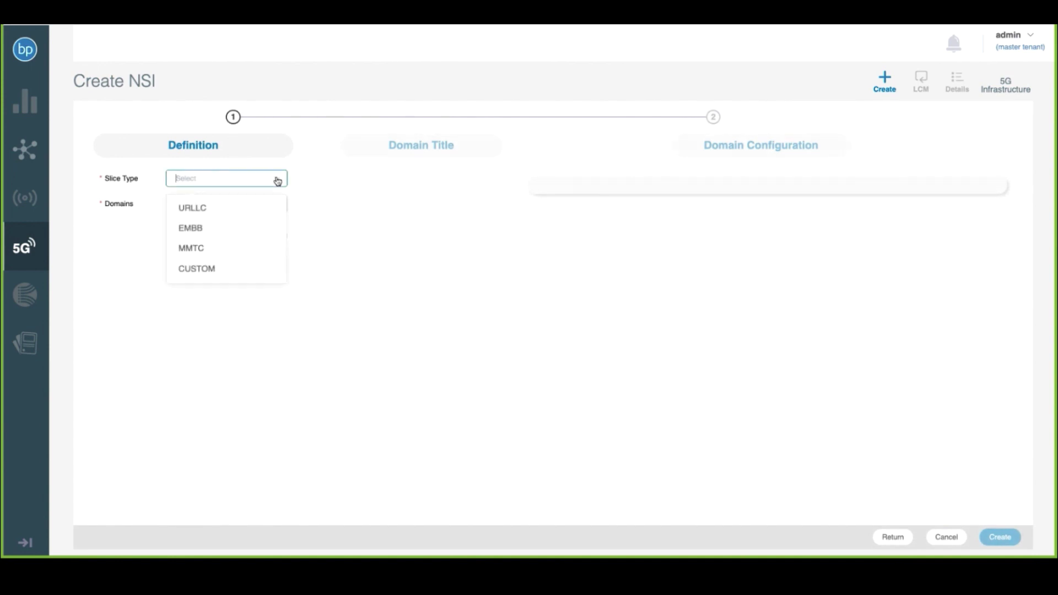
pyautogui.click(191, 229)
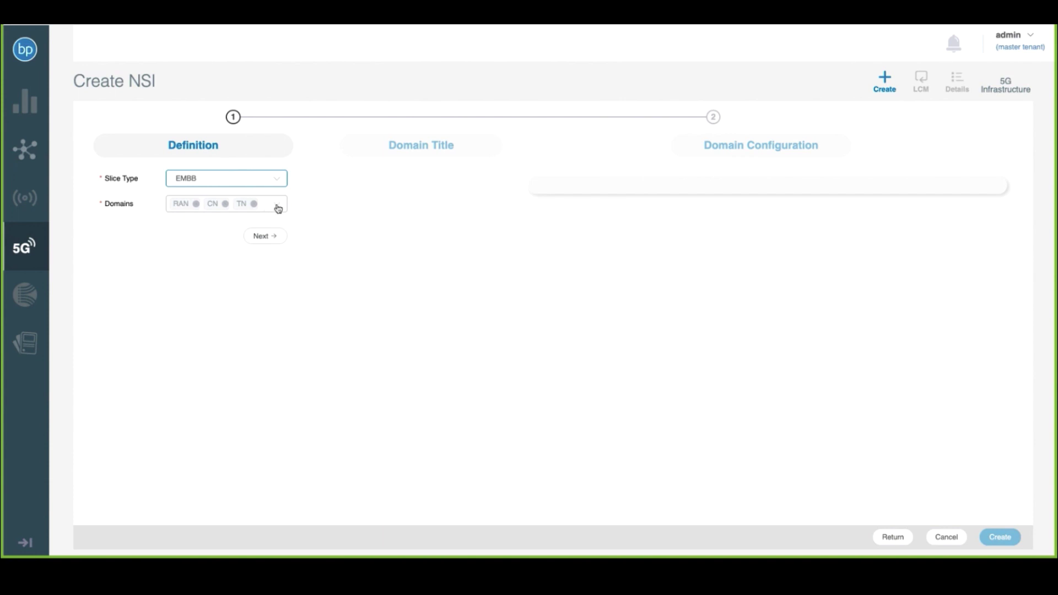
pyautogui.click(278, 205)
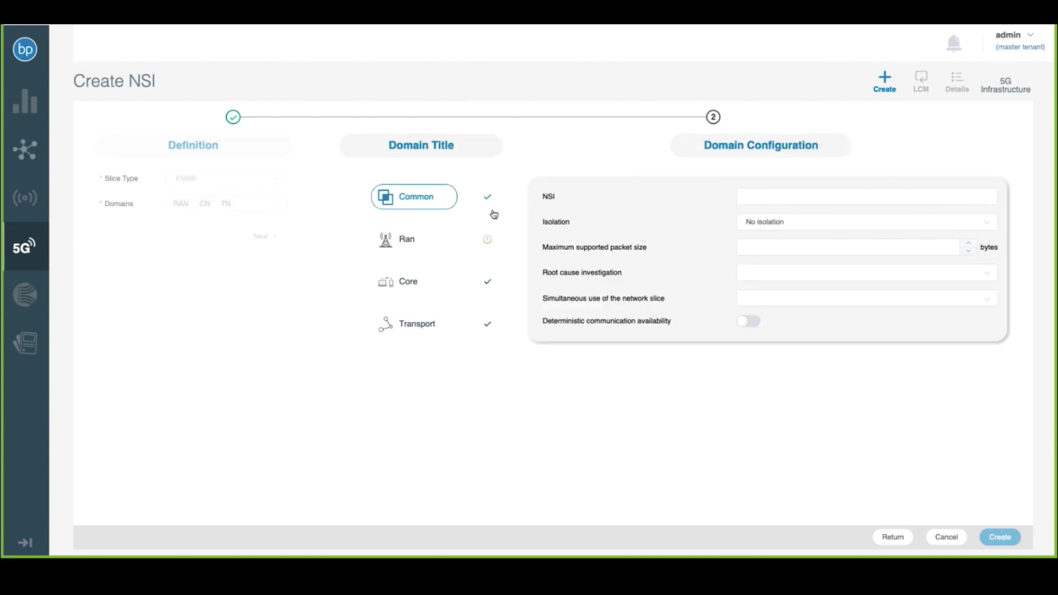
# In the Common domain, name the NSI Mtl-eMBB, choose Logical isolation, and set the maximum supported packet size to 1500 bytes.
pyautogui.click(750, 196)
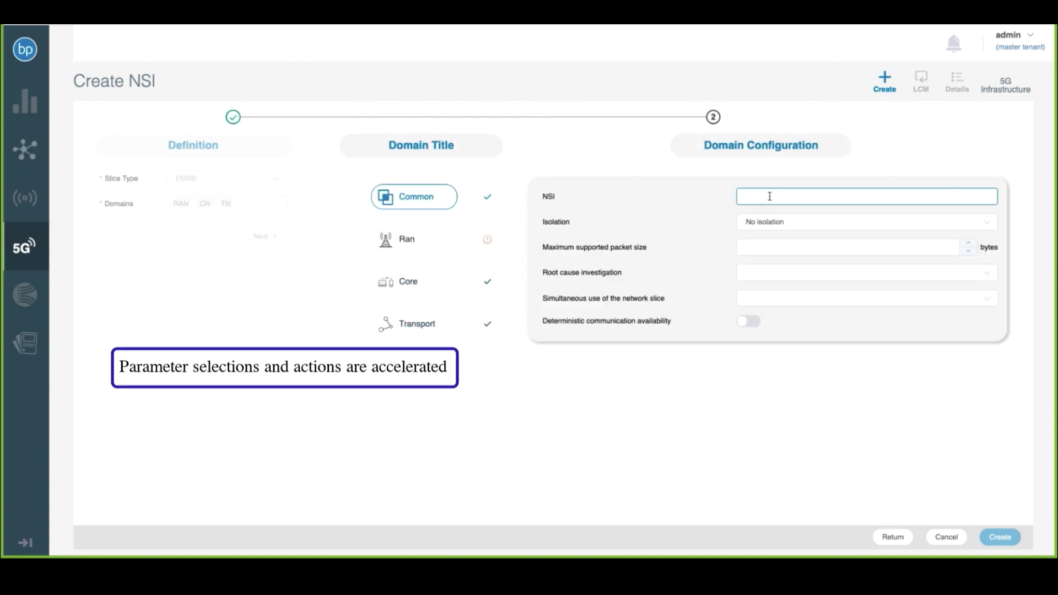
pyautogui.write('Mtl-0001')
pyautogui.click(866, 221)
pyautogui.click(799, 292)
pyautogui.click(848, 246)
pyautogui.write('1500')
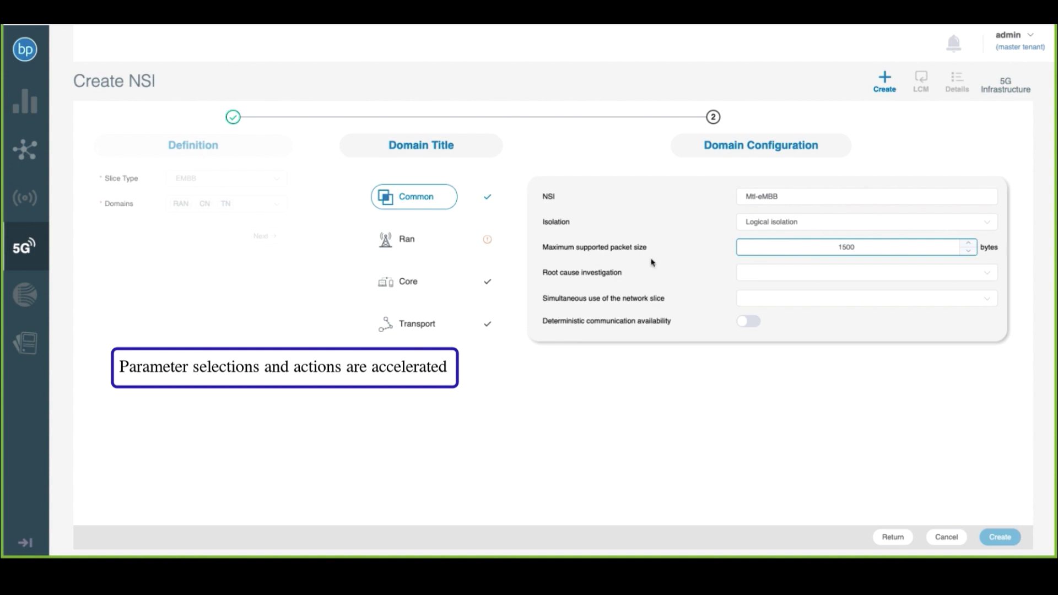
# Start the Ran domain configuration by adding its first two list parameters, entering 1 for the numeric one.
pyautogui.click(408, 241)
pyautogui.click(548, 265)
pyautogui.click(755, 275)
pyautogui.click(772, 324)
pyautogui.click(589, 355)
pyautogui.click(827, 359)
pyautogui.write('1')
# Add the remaining list parameters of the Ran domain, choosing their options and entering 3 for the numeric one.
pyautogui.scroll(-2, 699, 337)
pyautogui.scroll(-3, 699, 337)
pyautogui.click(860, 269)
pyautogui.click(779, 300)
pyautogui.click(569, 296)
pyautogui.click(859, 312)
pyautogui.click(779, 359)
pyautogui.click(569, 340)
pyautogui.click(873, 366)
pyautogui.write('3')
pyautogui.click(573, 430)
pyautogui.click(860, 439)
pyautogui.click(772, 463)
# Set the Ran limit to Connections with 1000 connections, and raise the slice downlink throughput maximum to 15000000 kbps.
pyautogui.scroll(-4, 834, 476)
pyautogui.click(793, 366)
pyautogui.click(792, 401)
pyautogui.write('1000')
pyautogui.scroll(-2, 711, 415)
pyautogui.click(846, 347)
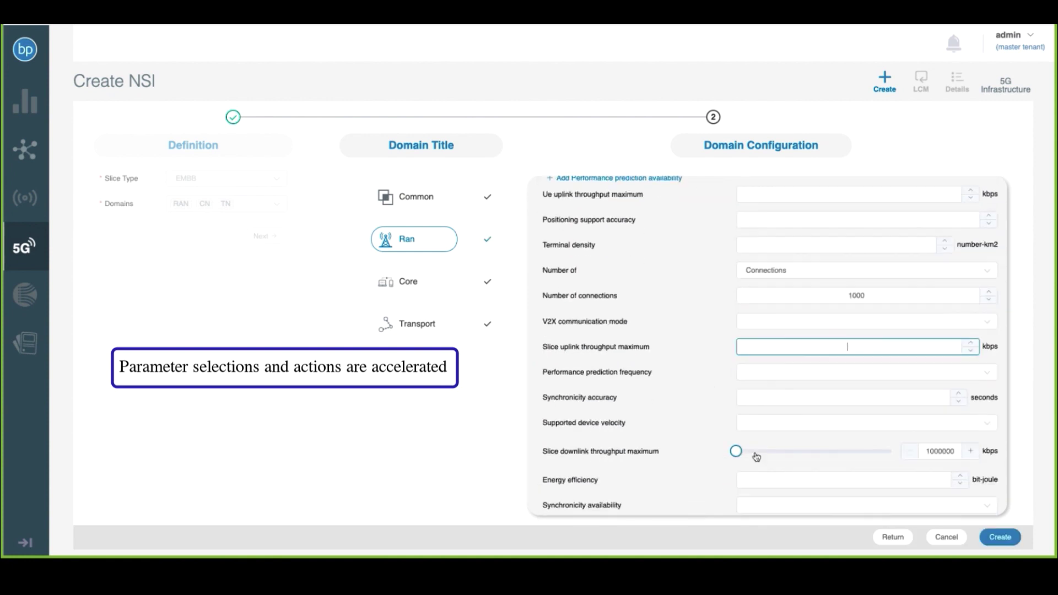
pyautogui.click(870, 453)
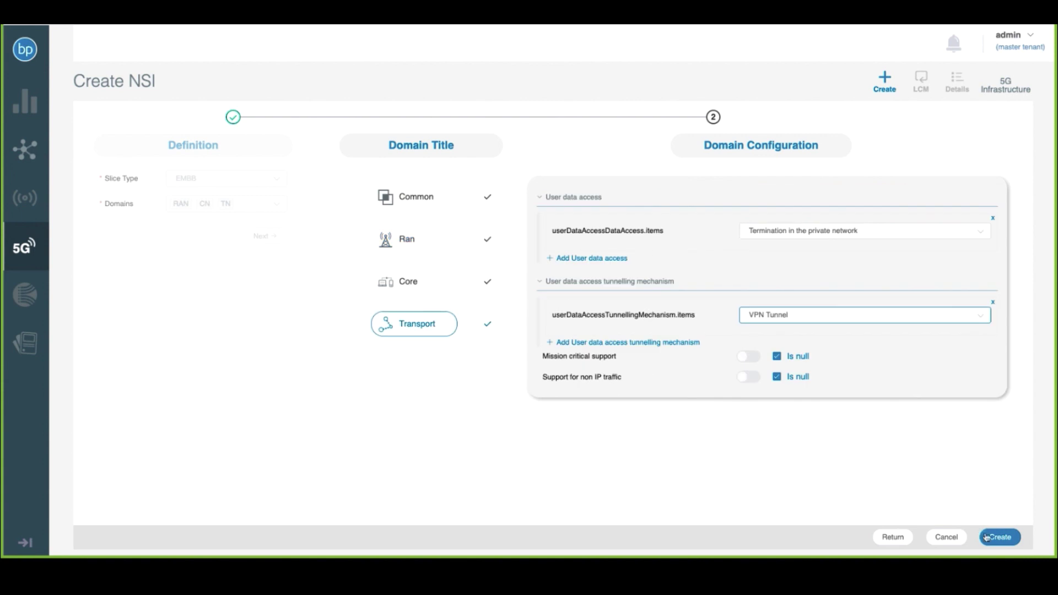
# Create the configured Mtl-eMBB slice and review its requirements in the slice details.
pyautogui.click(992, 539)
pyautogui.click(993, 539)
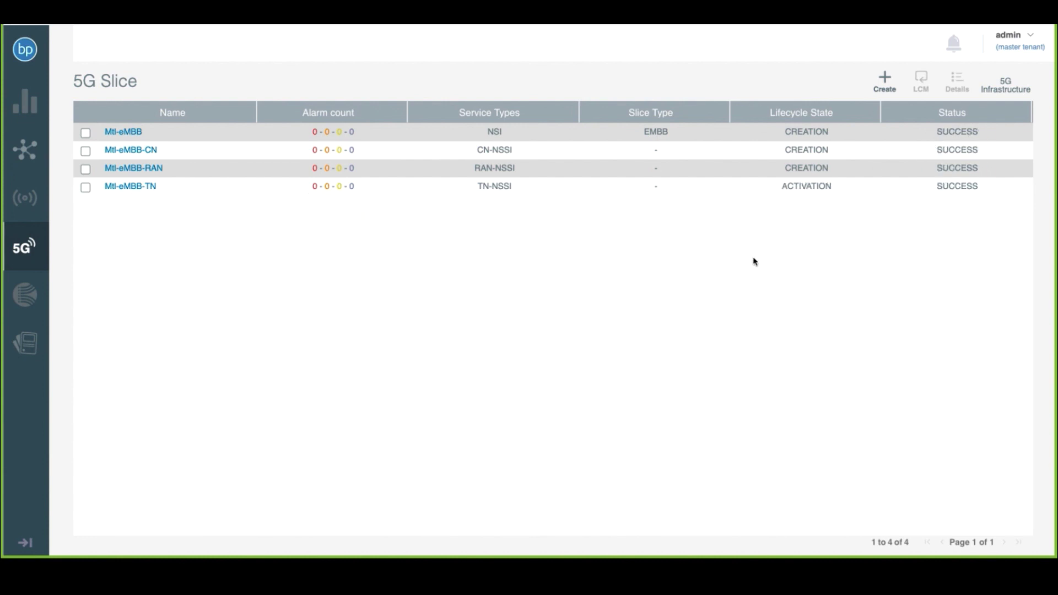
pyautogui.click(130, 137)
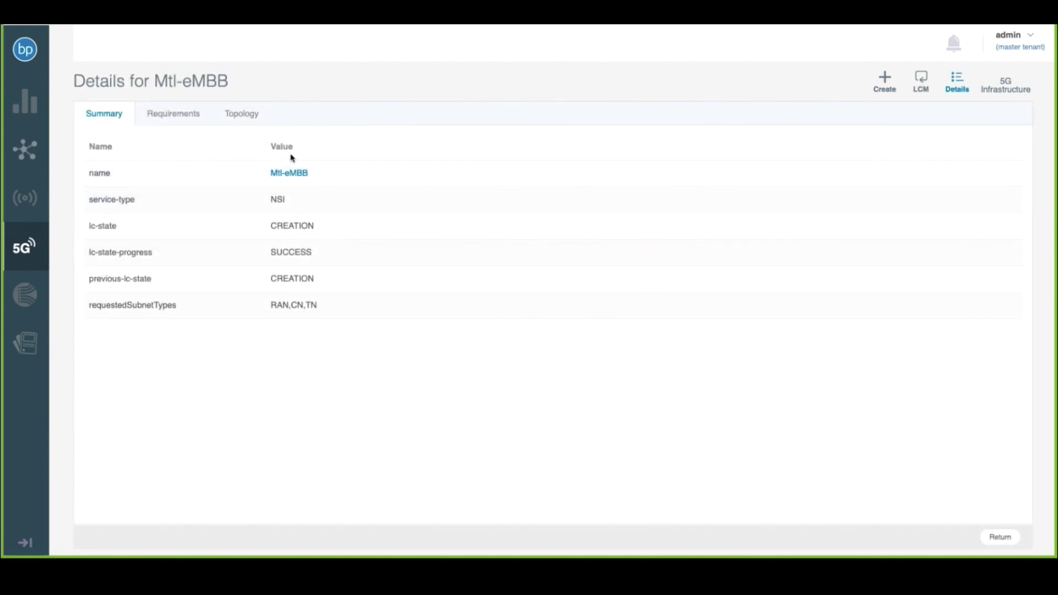
pyautogui.click(174, 116)
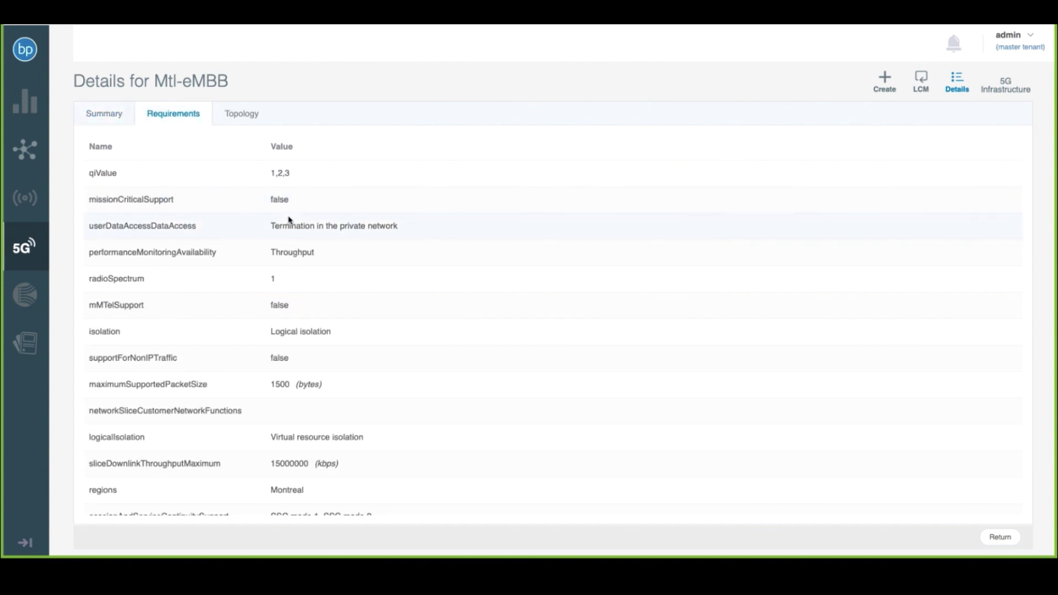
# Apply the Activation stage to the Mtl-eMBB slice in its life cycle.
pyautogui.click(921, 80)
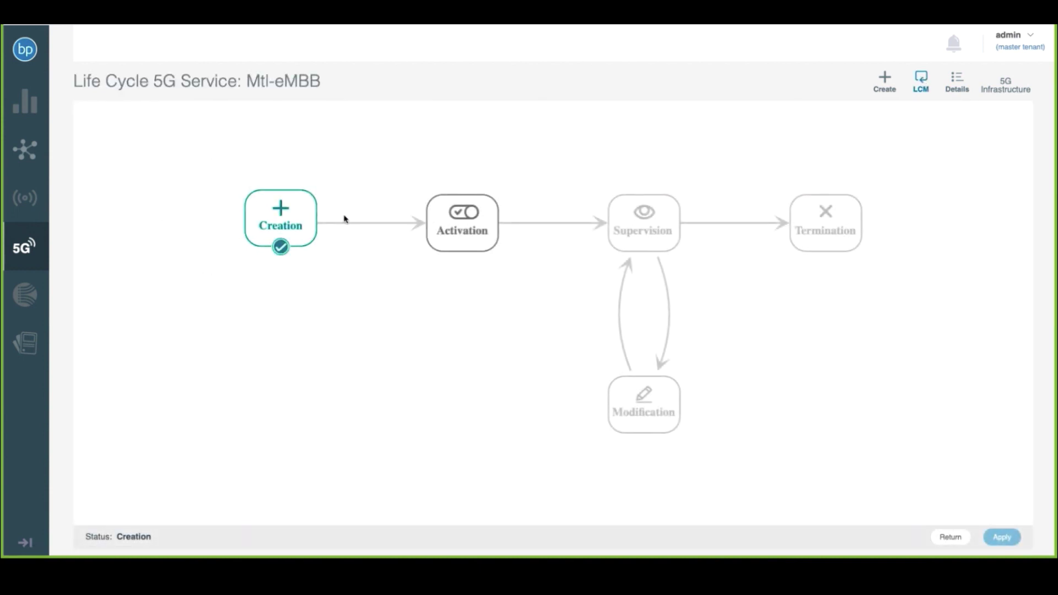
pyautogui.click(462, 223)
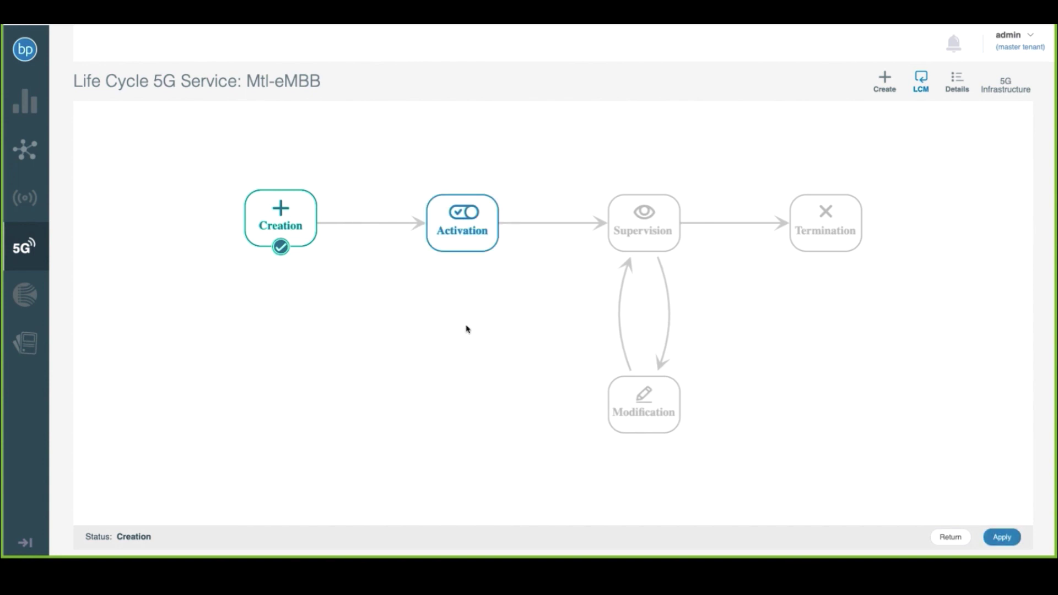
pyautogui.click(1001, 538)
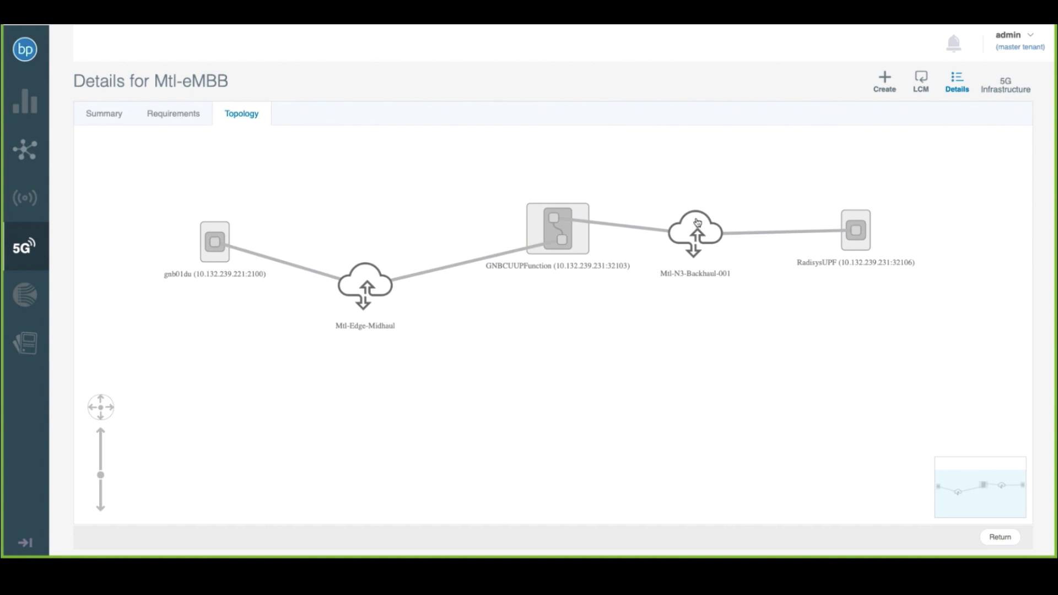
# Inspect the L3VPN path and link latencies of Mtl-N3-Backhaul-001 from the Mtl-eMBB topology.
pyautogui.click(697, 222)
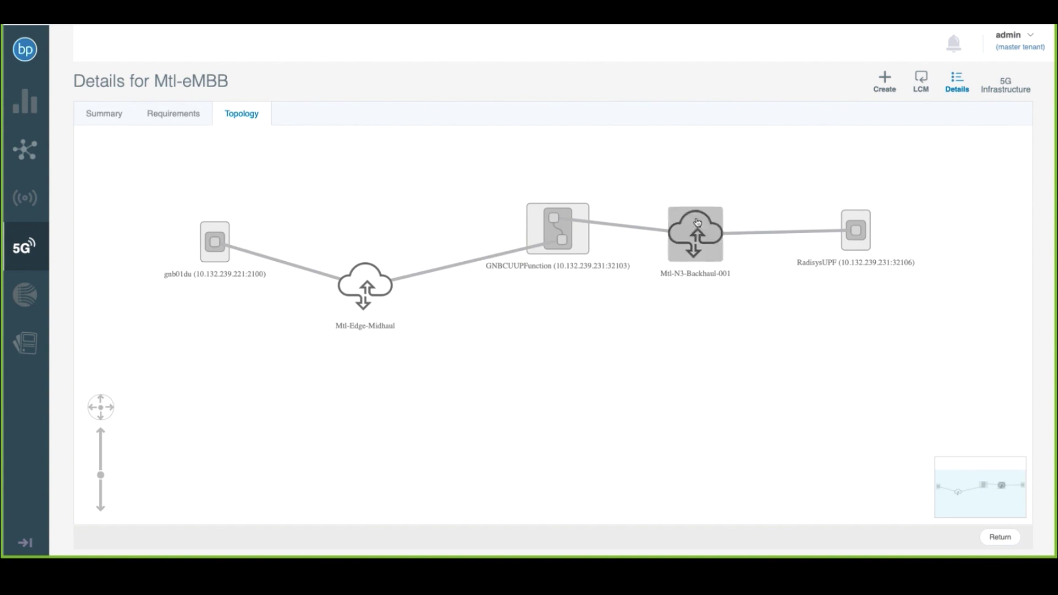
pyautogui.click(696, 222)
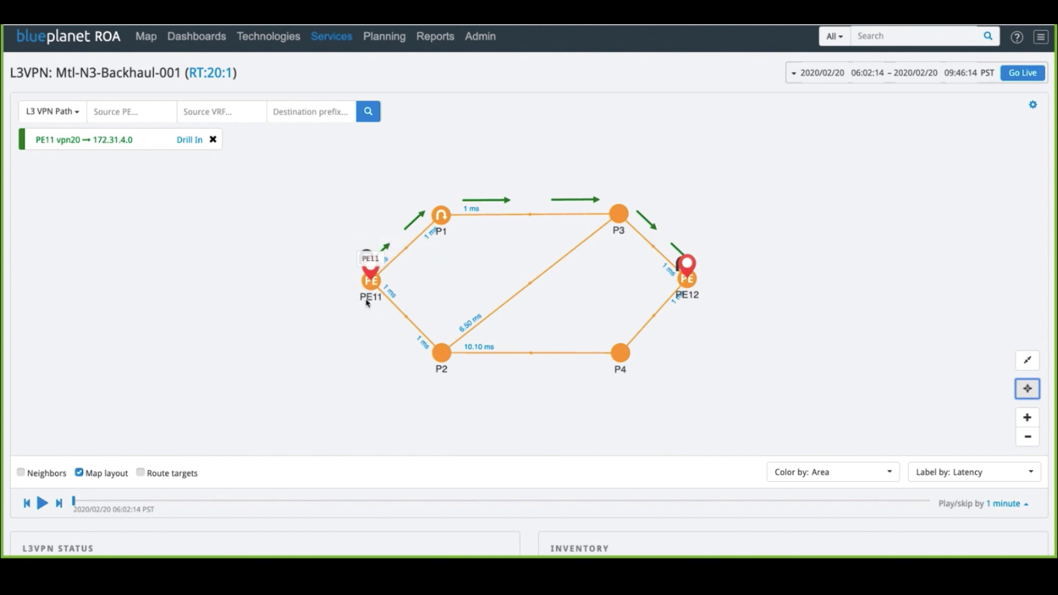
pyautogui.scroll(-1, 696, 298)
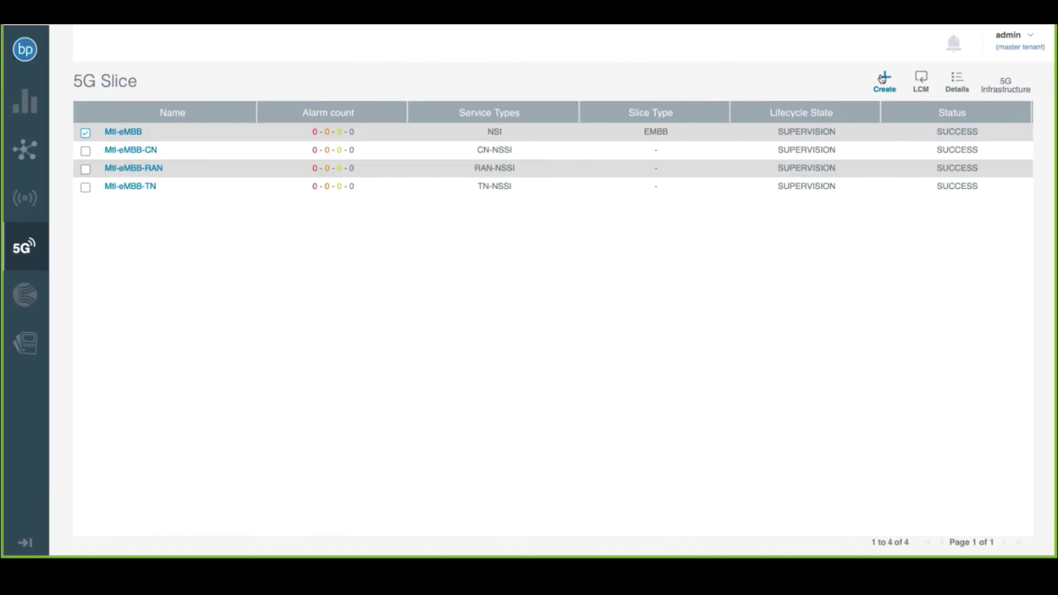
# Start a second slice of type URLLC across the RAN, CN and TN domains and name its NSI Mtl-URLLC.
pyautogui.click(881, 80)
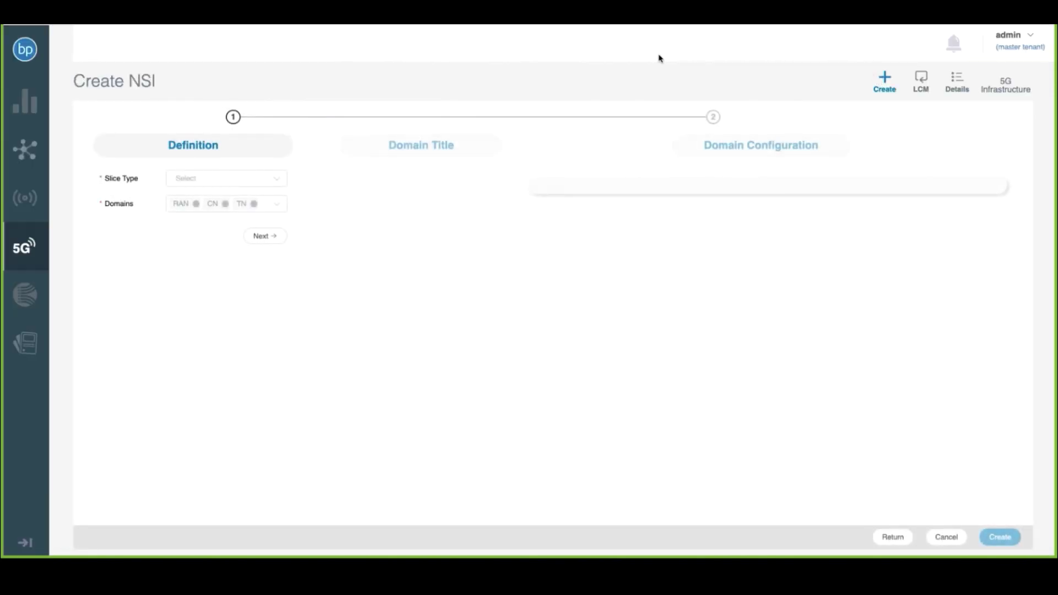
pyautogui.click(279, 181)
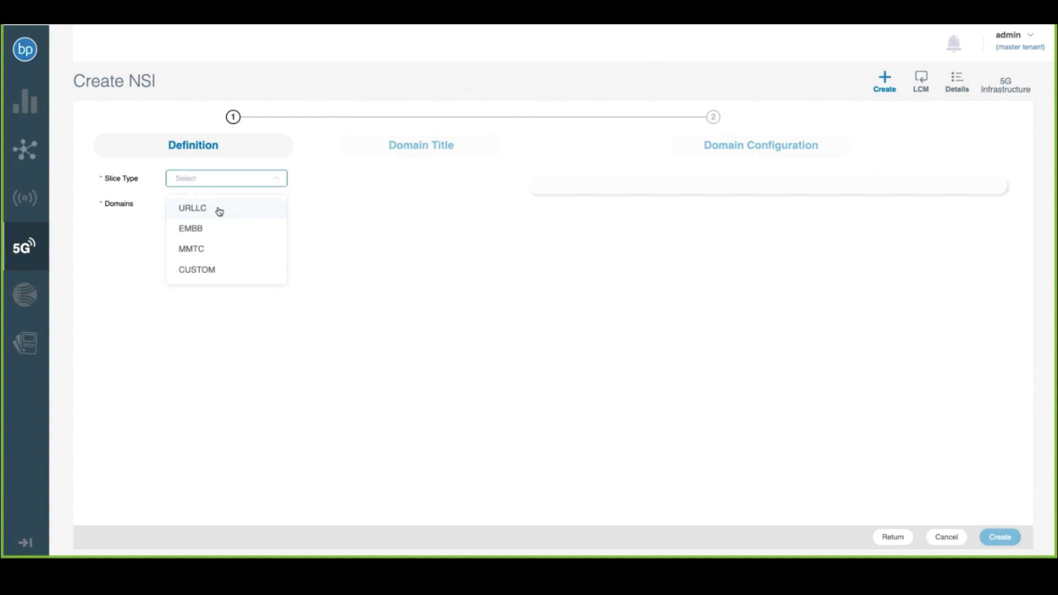
pyautogui.click(768, 190)
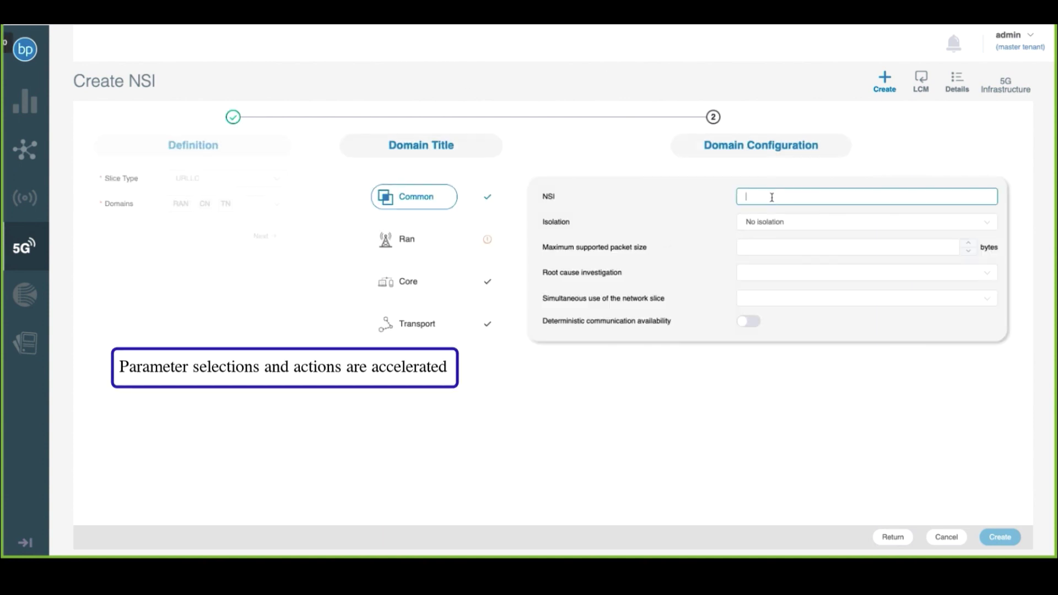
pyautogui.write('NSI-URLLC-1')
pyautogui.click(866, 222)
# Fill in the URLLC slice's Ran parameters, including 50 connections and a slice downlink throughput maximum of 8054 kbps.
pyautogui.click(407, 239)
pyautogui.click(986, 349)
pyautogui.click(756, 375)
pyautogui.scroll(-5, 772, 386)
pyautogui.scroll(-5, 798, 316)
# Set the Transport user data access to Termination in the private network with VPN Tunnel tunnelling, and create the slice.
pyautogui.click(413, 323)
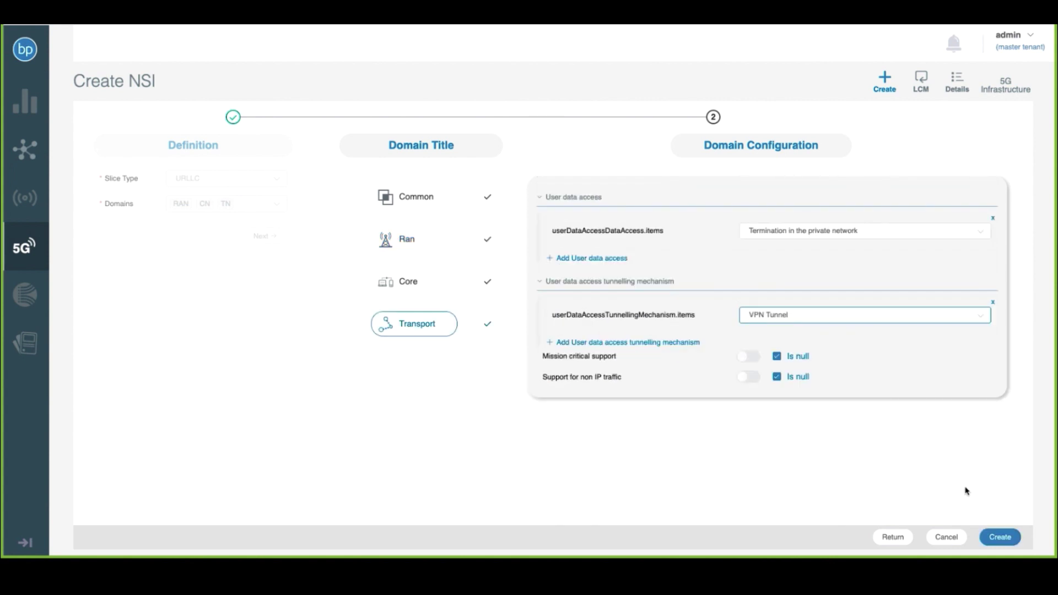
pyautogui.click(1000, 537)
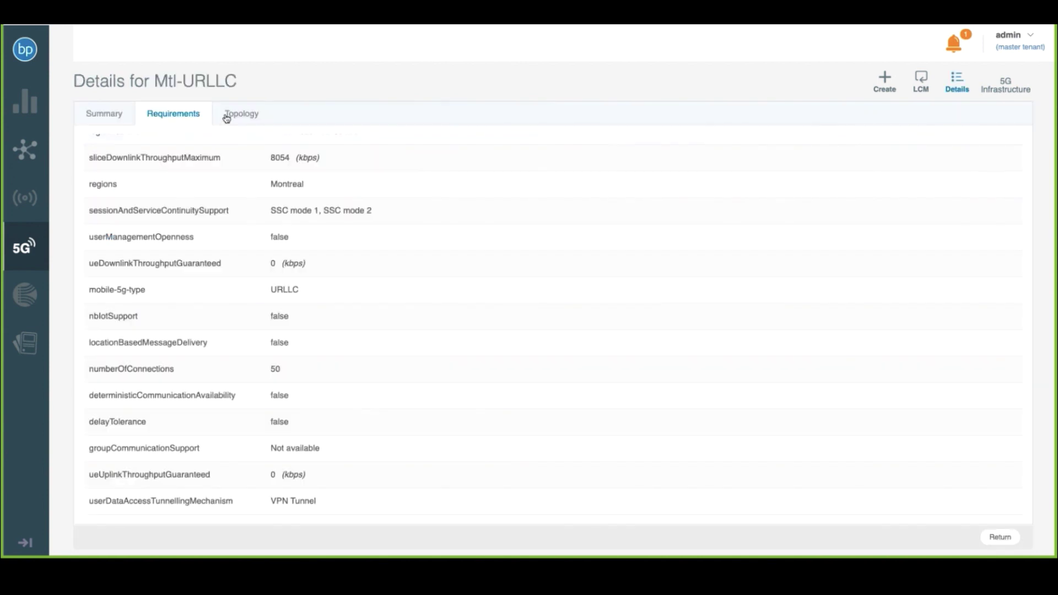
# View the Mtl-URLLC topology and apply the Activation stage to the slice in its life cycle.
pyautogui.click(246, 115)
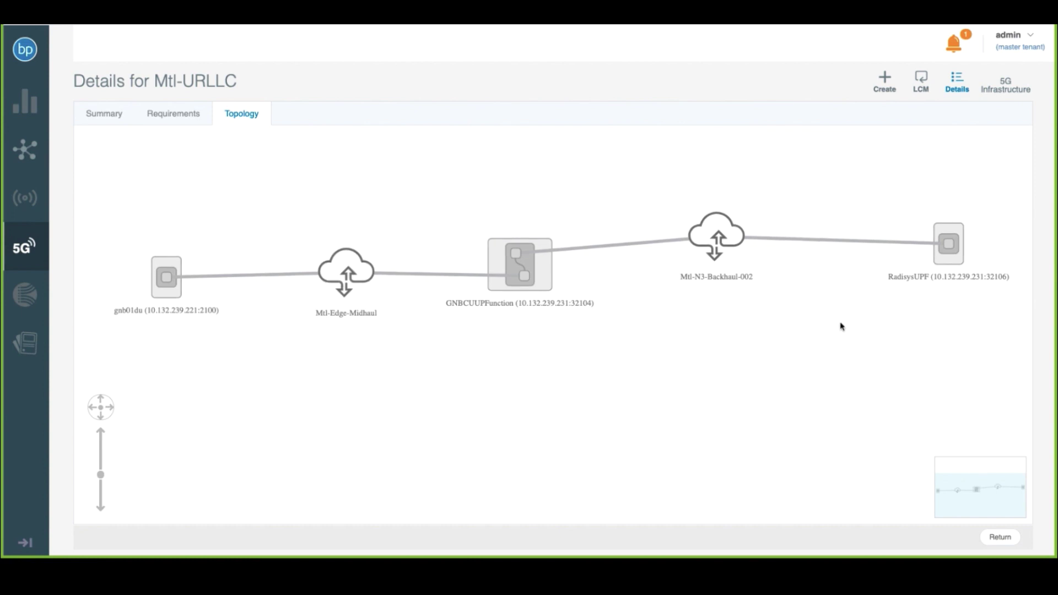
pyautogui.scroll(1, 869, 327)
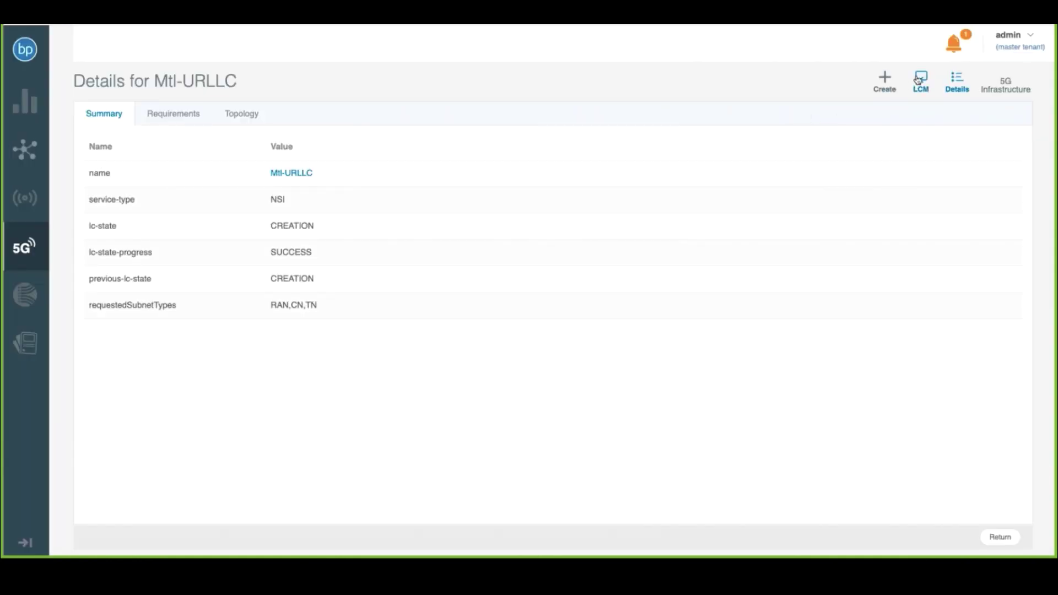
pyautogui.click(919, 80)
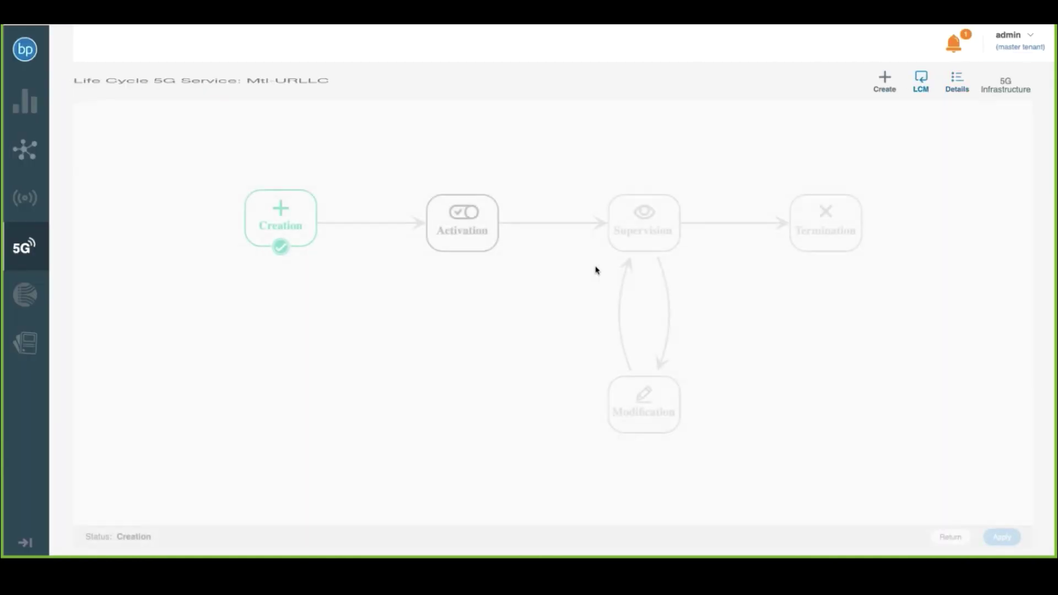
pyautogui.click(483, 222)
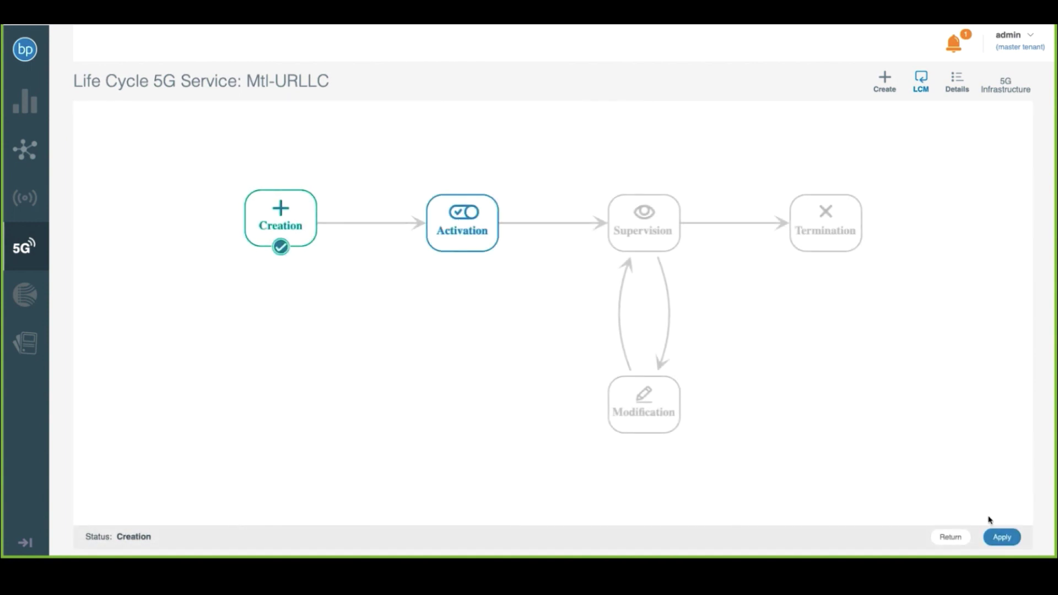
pyautogui.click(1001, 538)
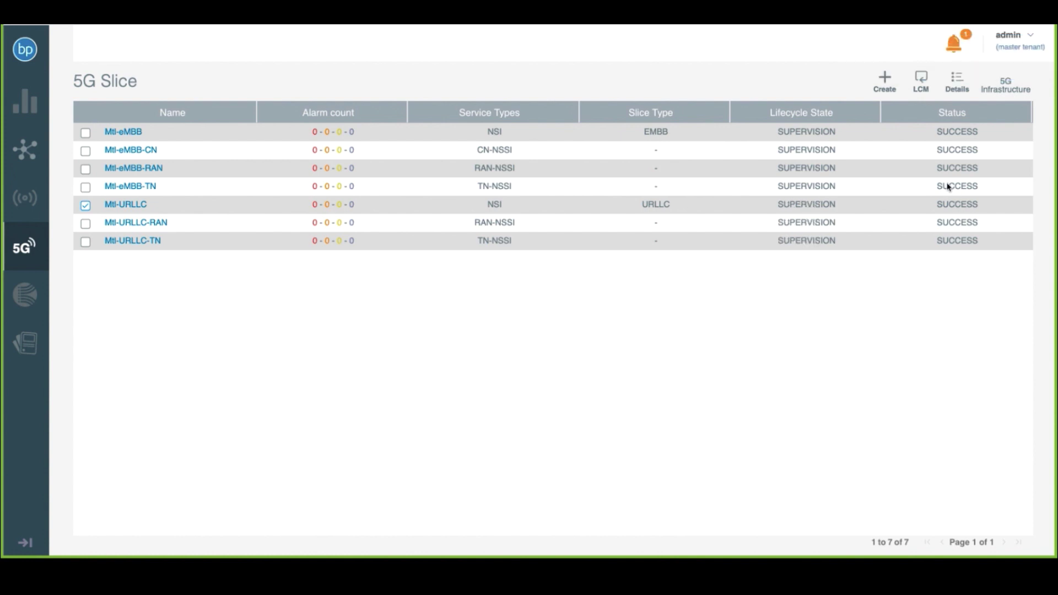
pyautogui.click(920, 84)
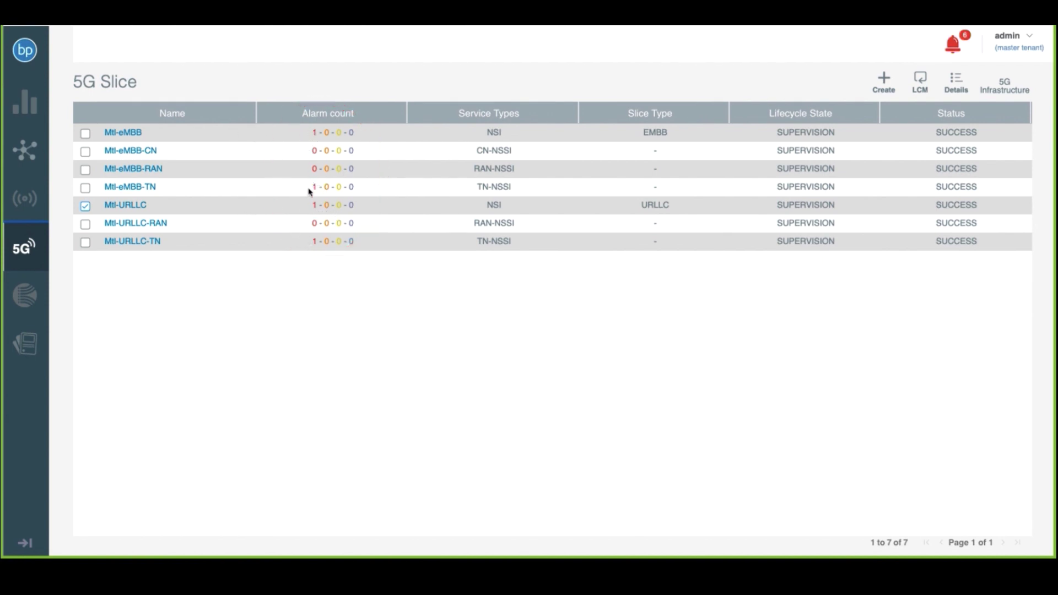
# Check the slice alarms and inspect the Mtl-N3-Backhaul-001 path latencies from the Mtl-eMBB topology.
pyautogui.moveTo(319, 187)
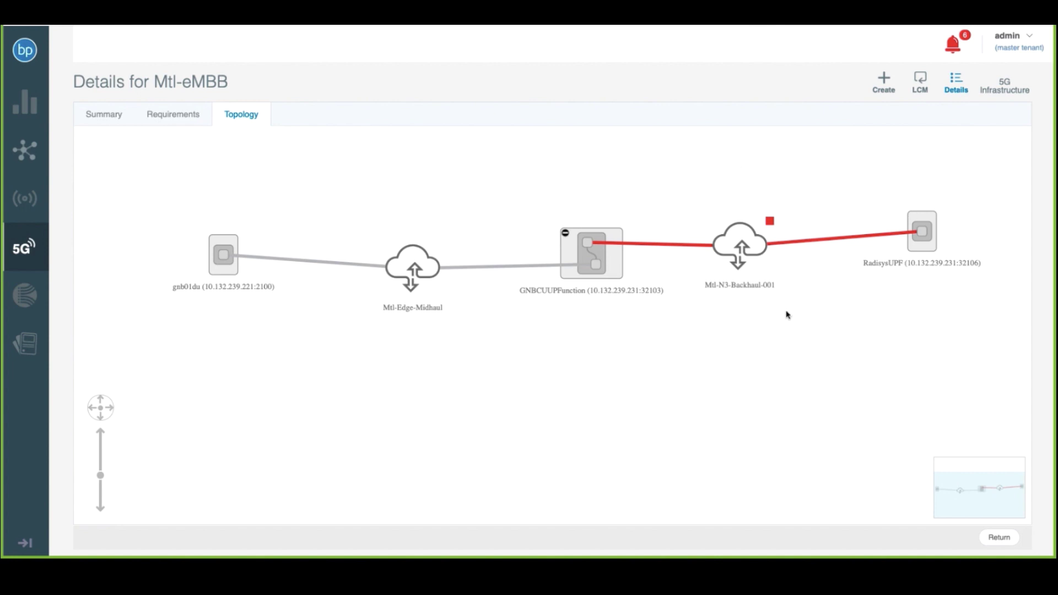
pyautogui.click(720, 247)
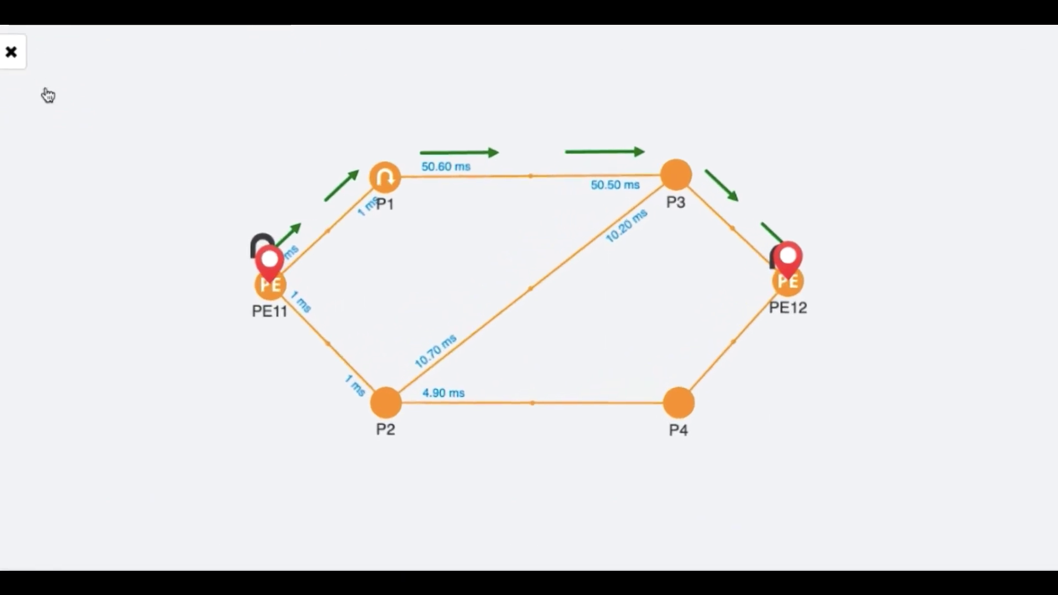
pyautogui.moveTo(377, 194)
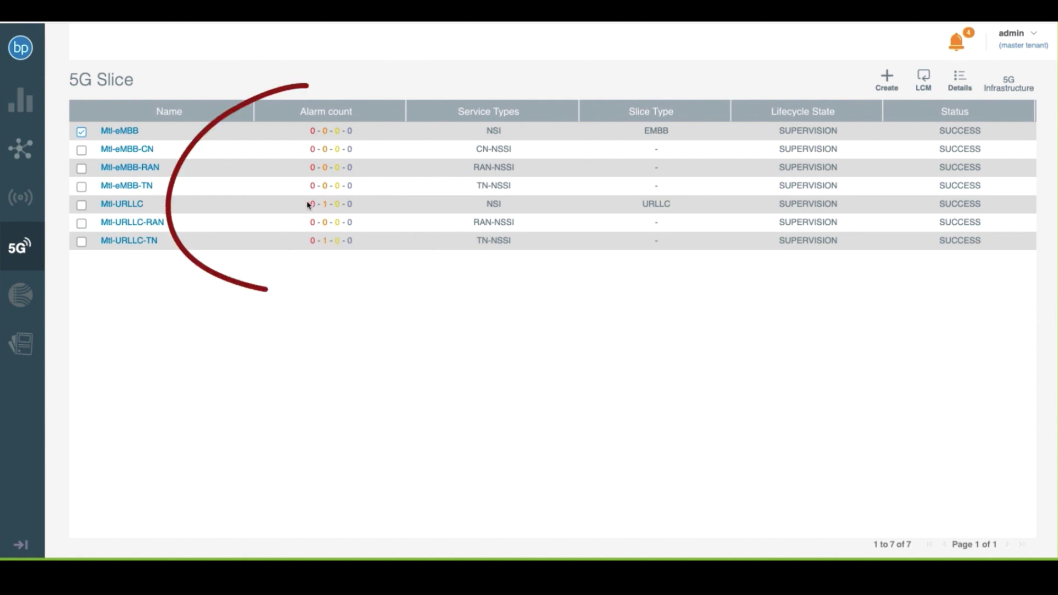
# Check the Mtl-URLLC slice's alarms by severity and inspect Mtl-N3-Backhaul-002 in its topology.
pyautogui.moveTo(320, 206)
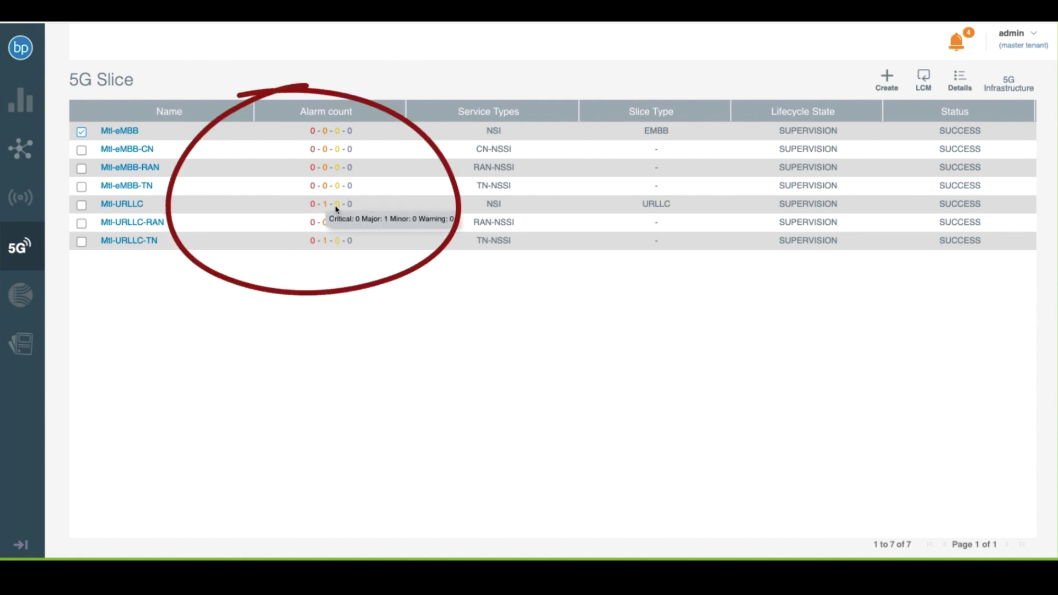
pyautogui.click(122, 204)
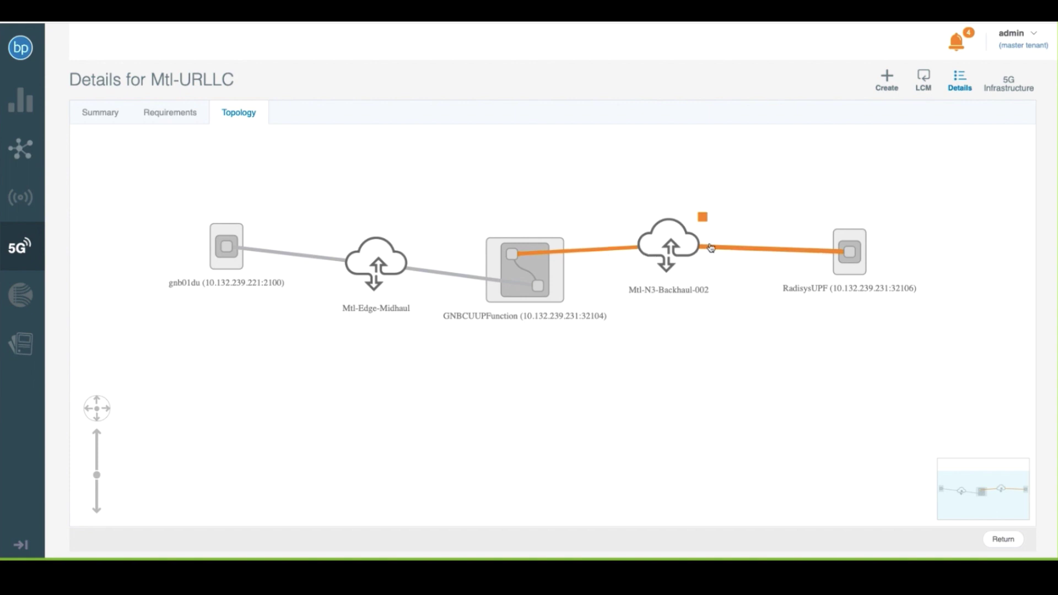
pyautogui.click(675, 239)
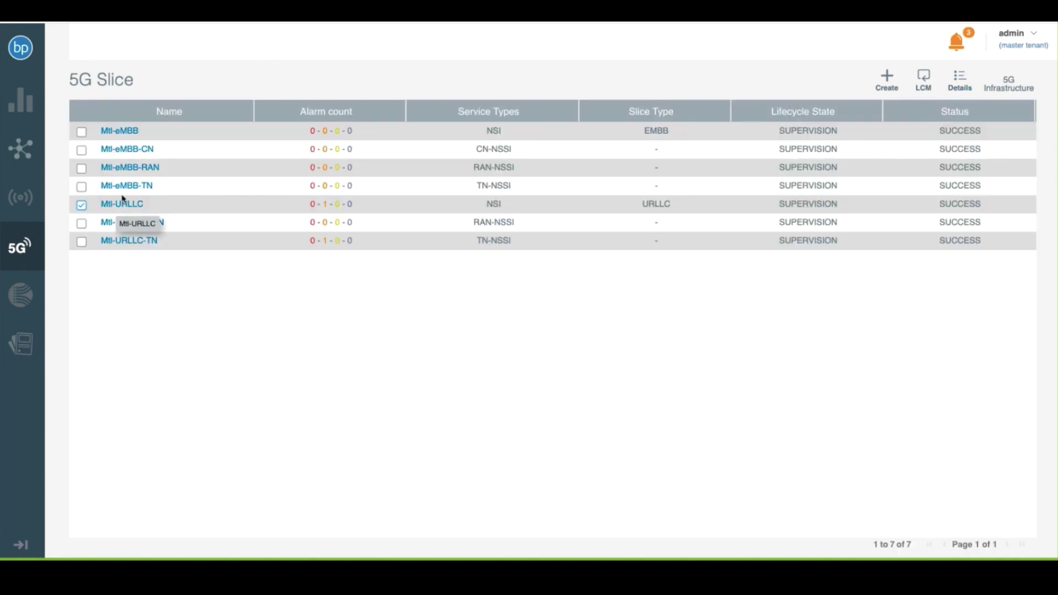
# Apply the Modification stage to the Mtl-URLLC slice in its life cycle.
pyautogui.click(924, 79)
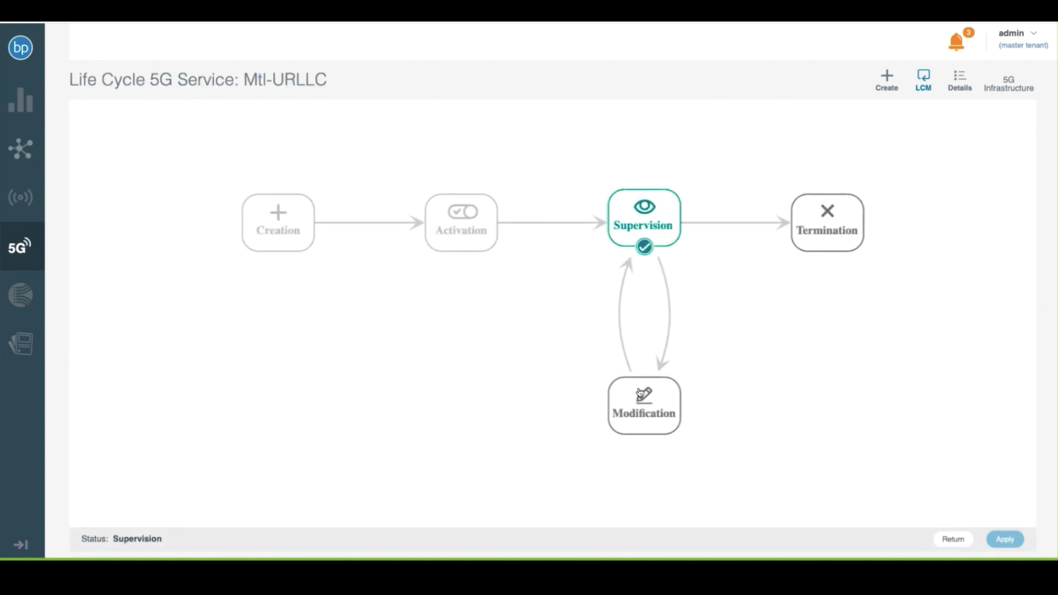
pyautogui.click(642, 408)
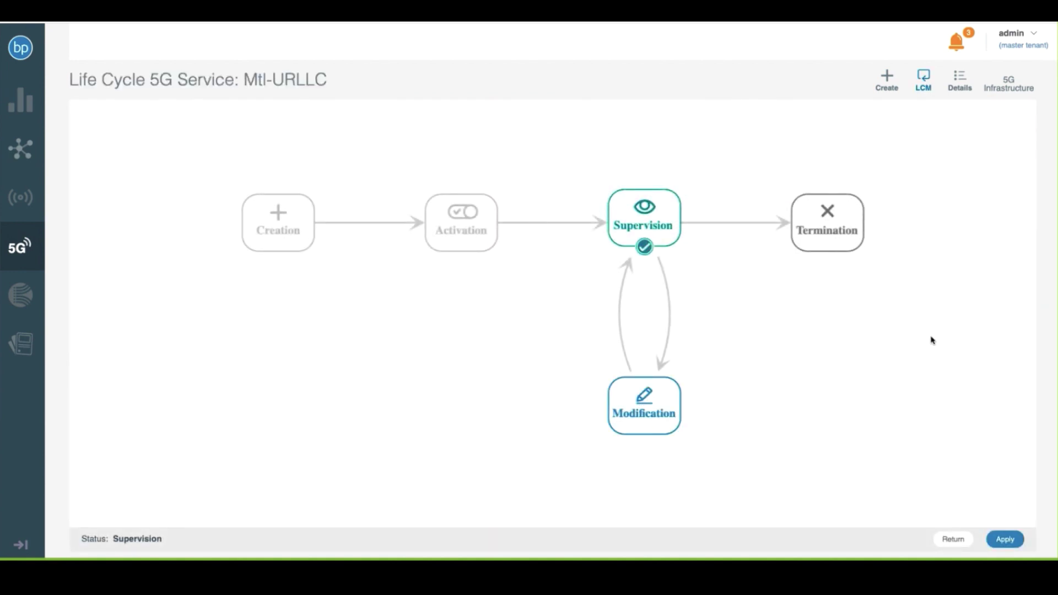
pyautogui.click(995, 537)
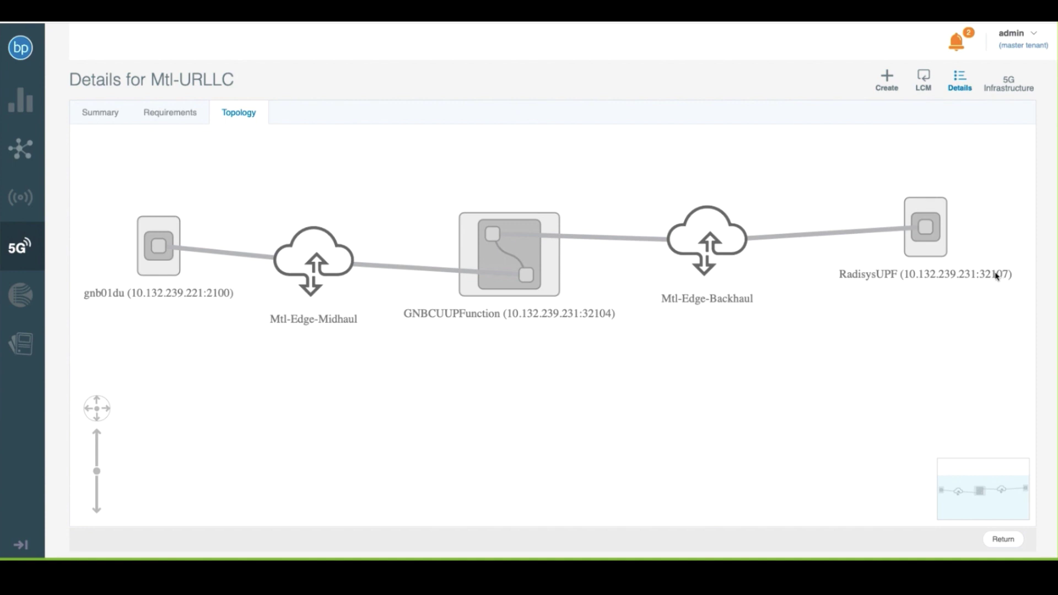
# Inspect the Mtl-Edge-Backhaul transport service in the Mtl-URLLC topology.
pyautogui.click(682, 254)
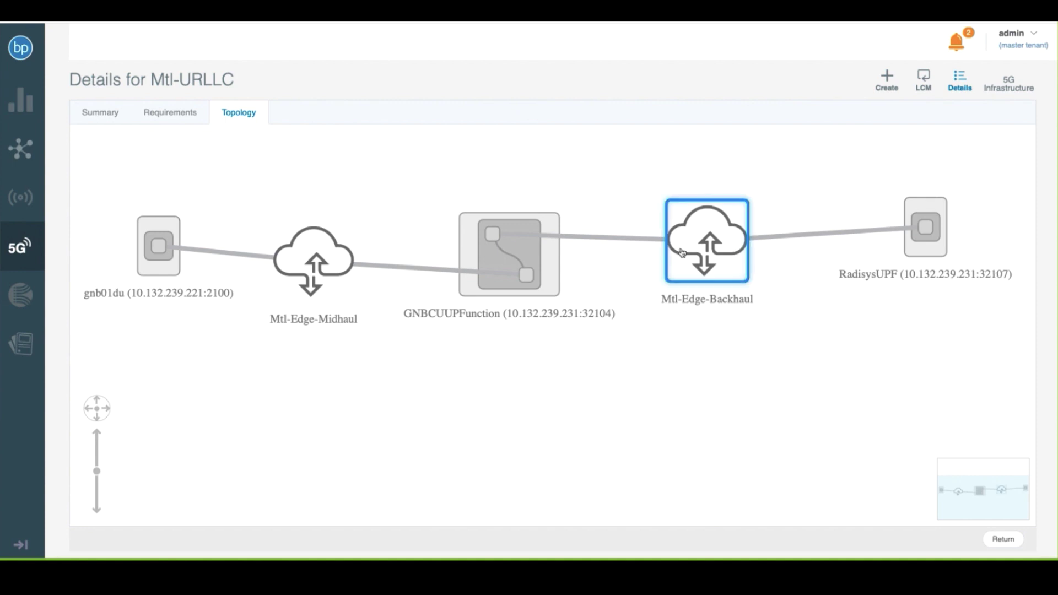